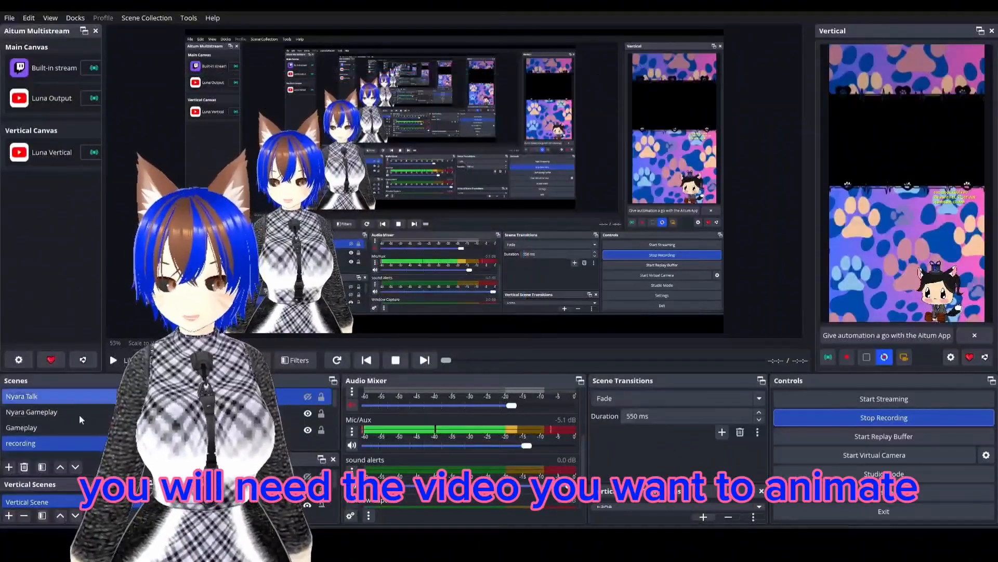
Toggle the visibility of the topmost source in the recording scene and open the Advanced Scene Switcher
left_click(309, 397)
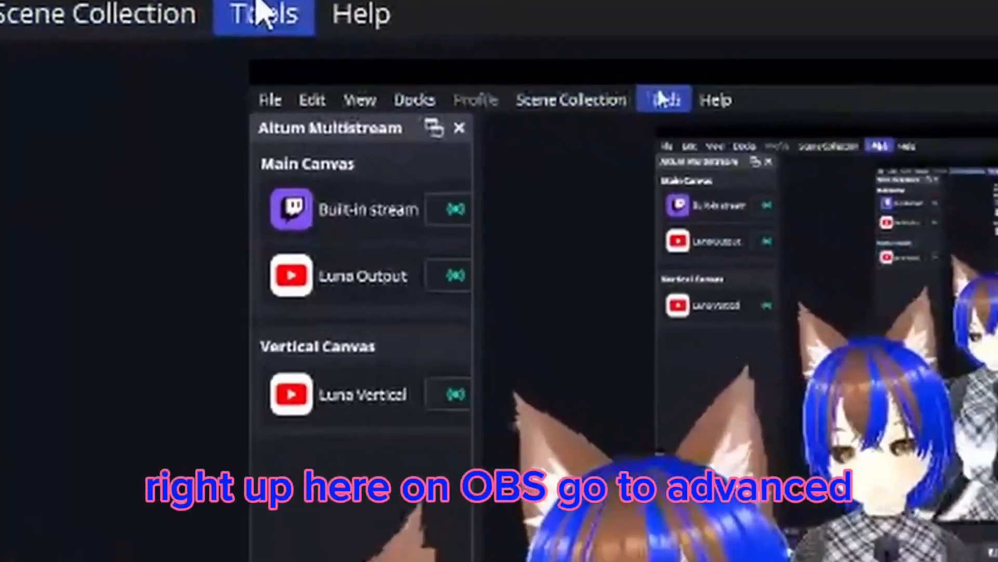
left_click(288, 35)
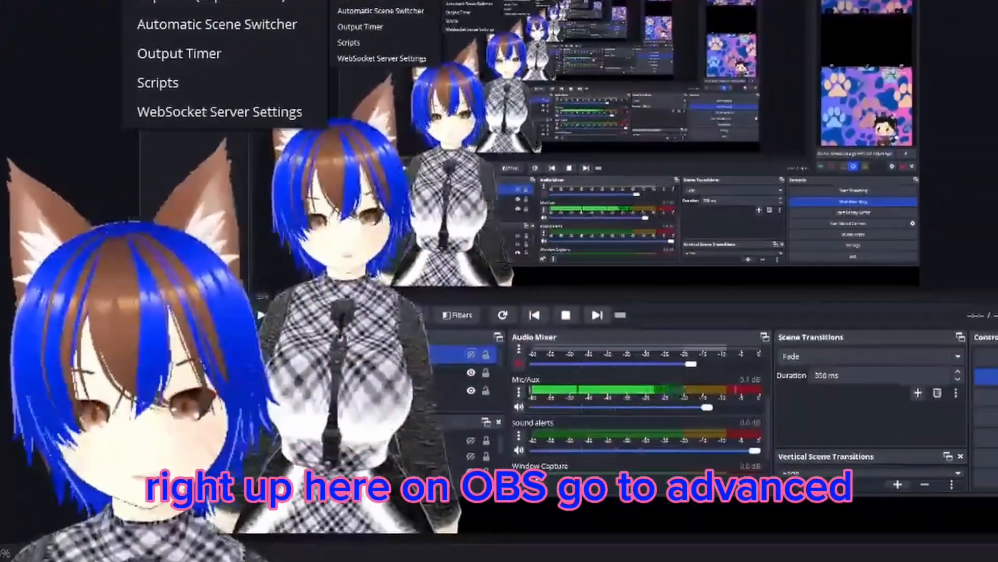
left_click(271, 25)
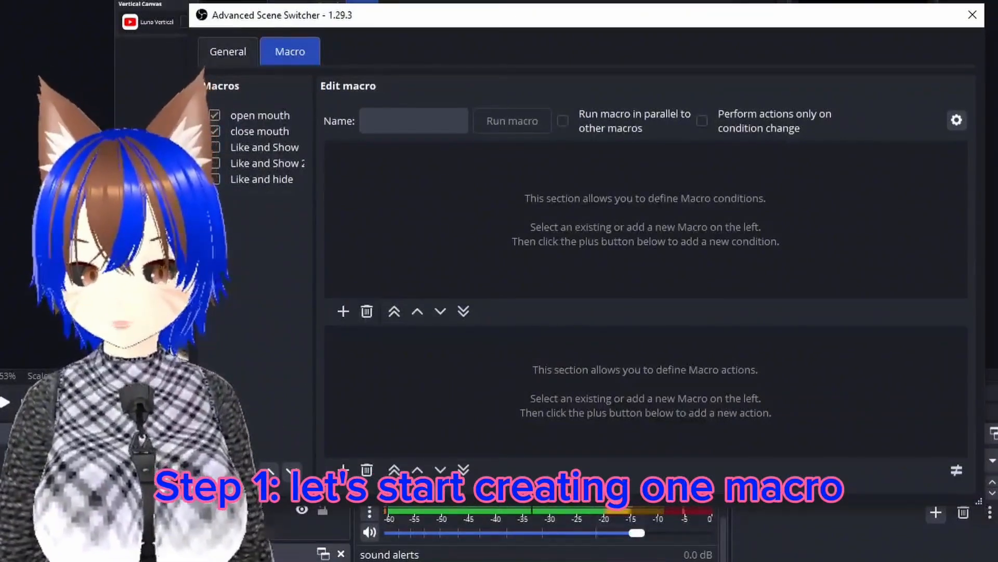
Add a new macro named "show my animation"
left_click(221, 471)
left_click(537, 249)
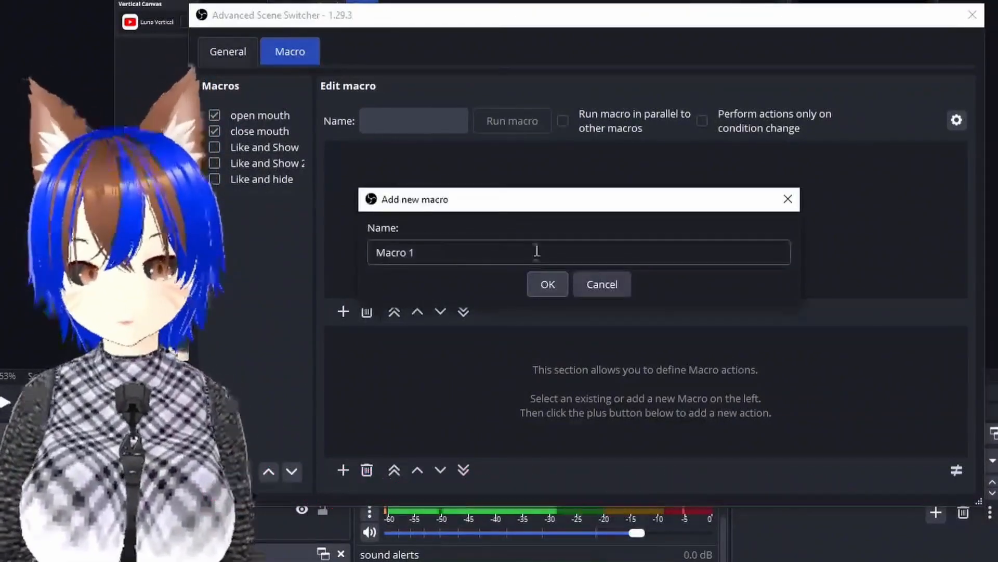
key("BackSpace")
key("BackSpace")
key("BackSpace")
key("BackSpace")
key("BackSpace")
key("BackSpace")
key("BackSpace")
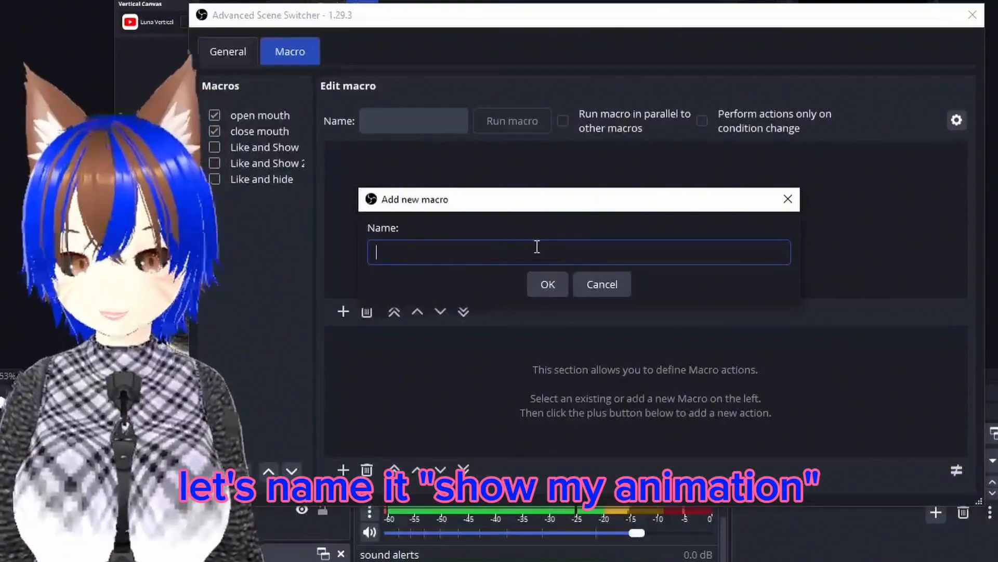
type("show ")
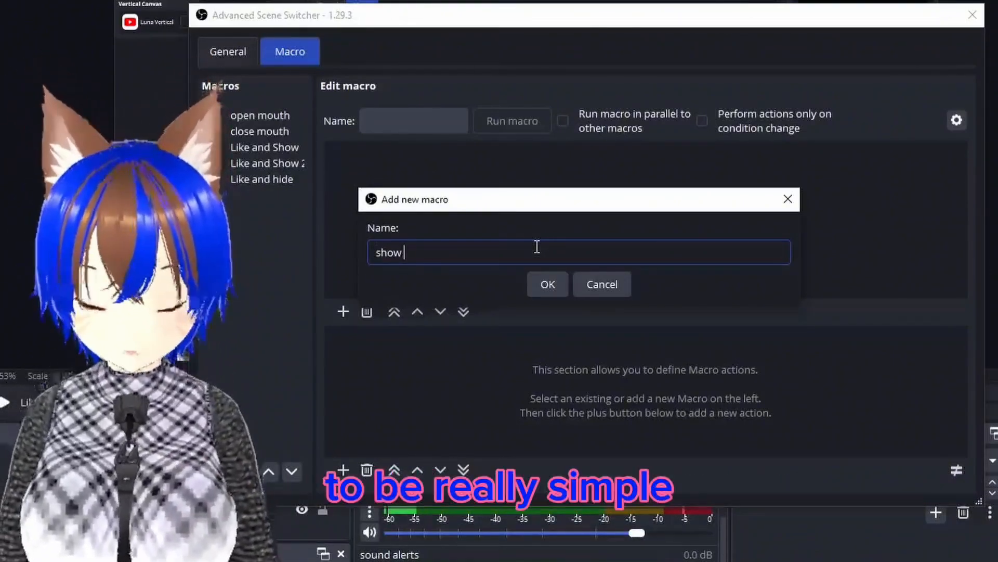
type("my ani")
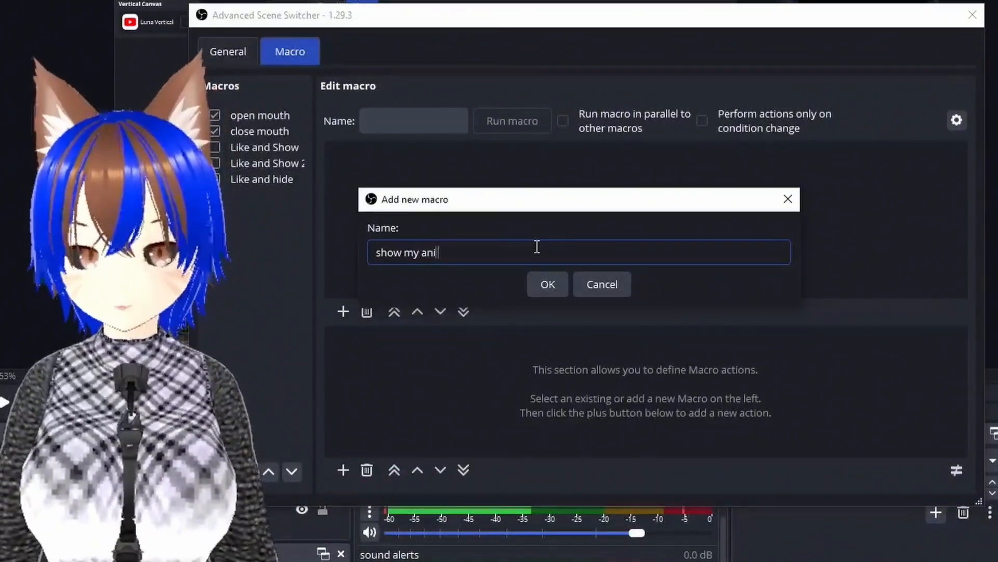
type("mation")
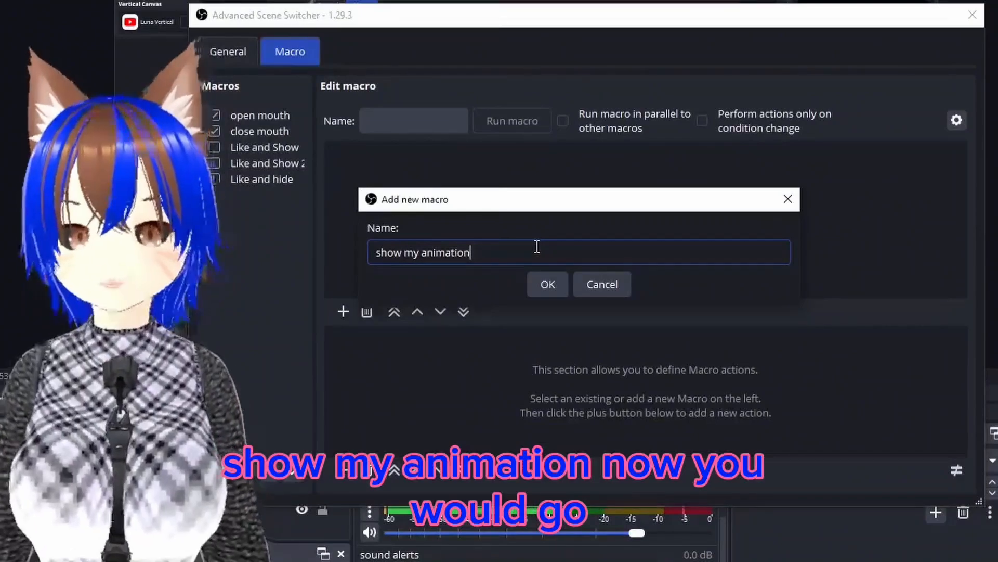
left_click(554, 282)
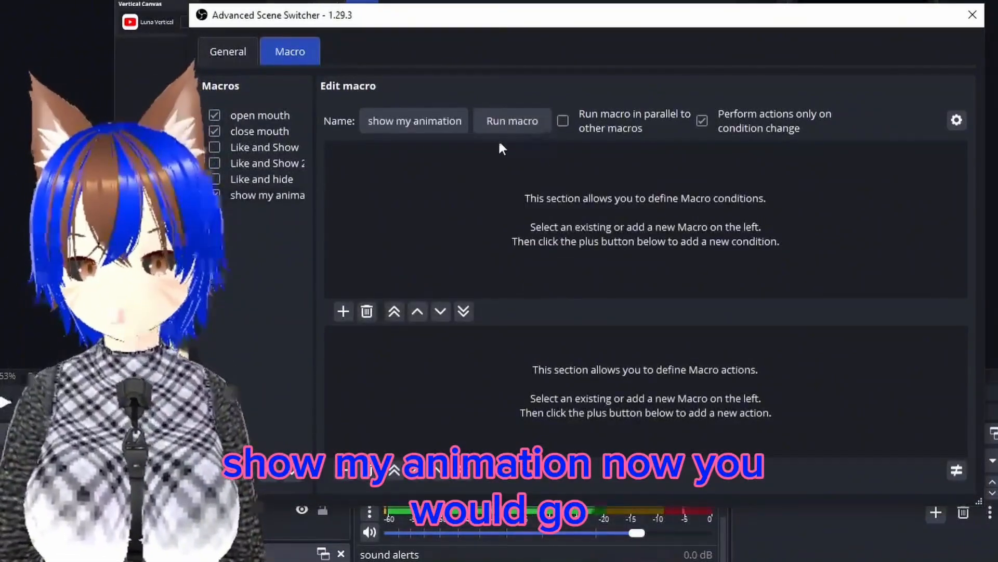
Add a Scene item visibility condition to the macro that checks whether Like and Subs on the recording scene is hidden
left_click(345, 311)
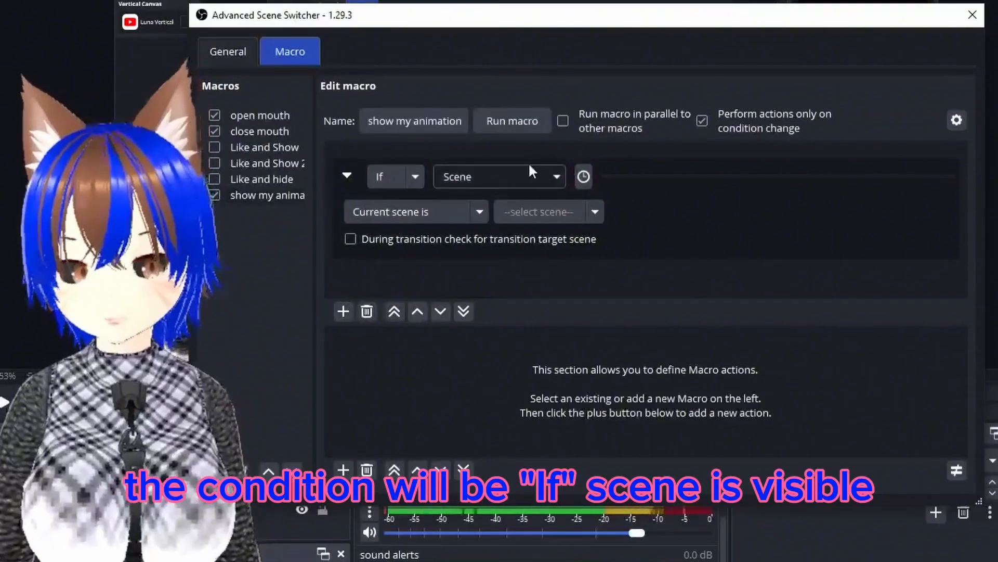
left_click(555, 174)
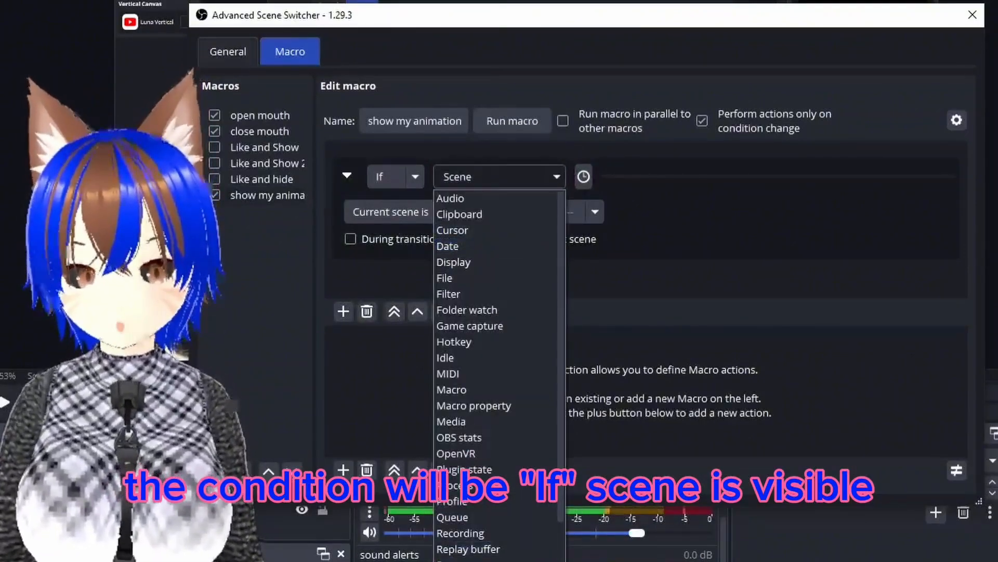
left_click(457, 561)
left_click(460, 218)
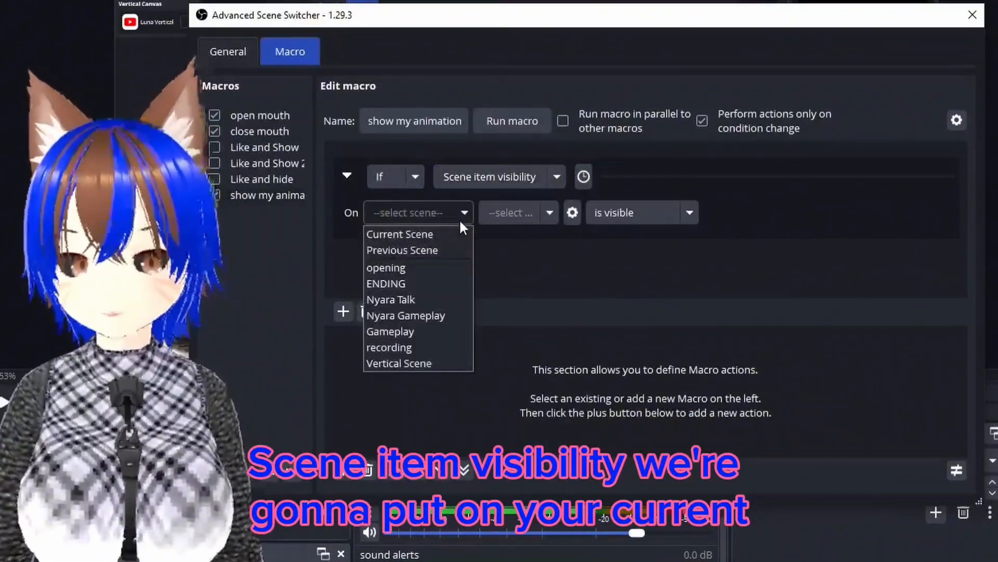
left_click(416, 347)
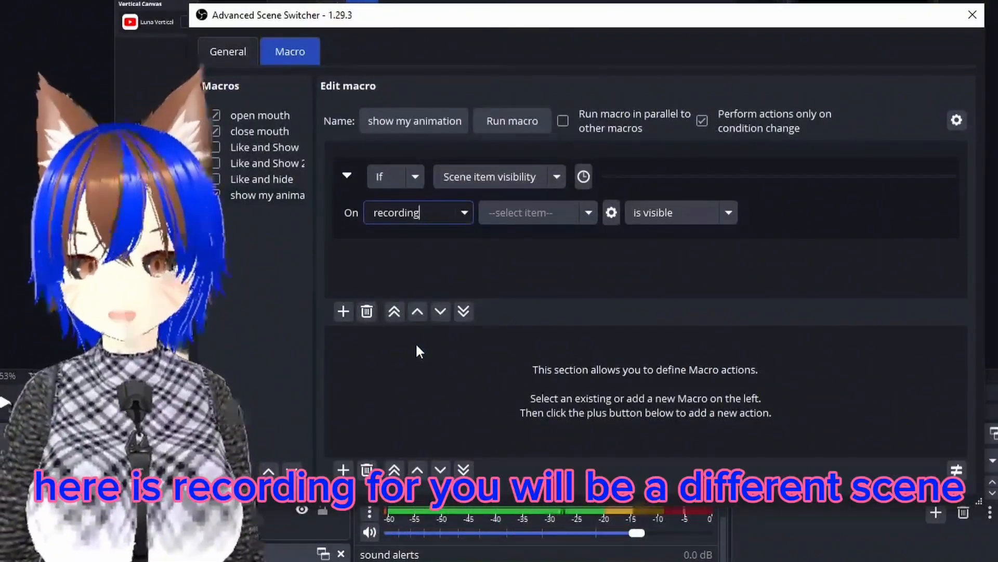
left_click(583, 212)
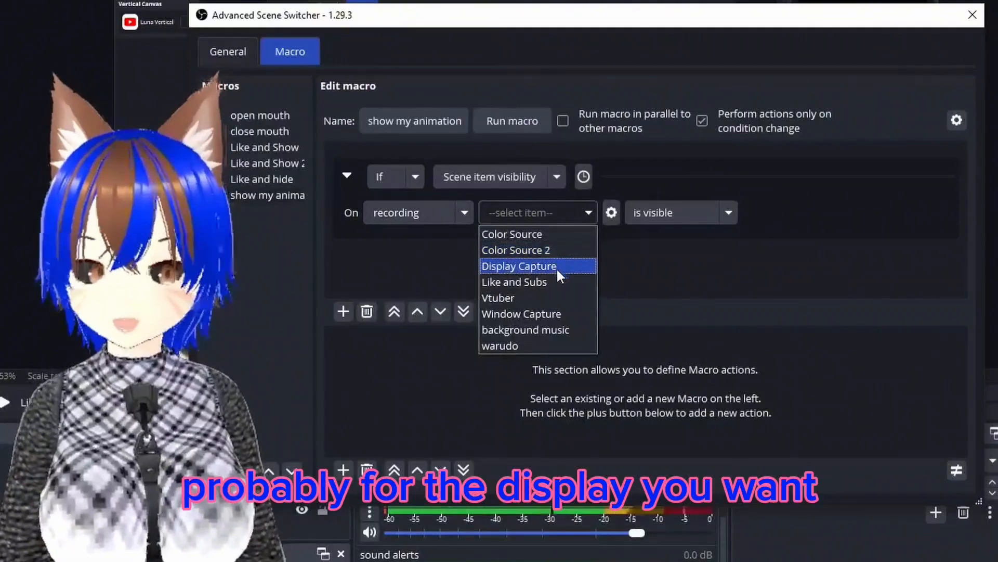
left_click(542, 277)
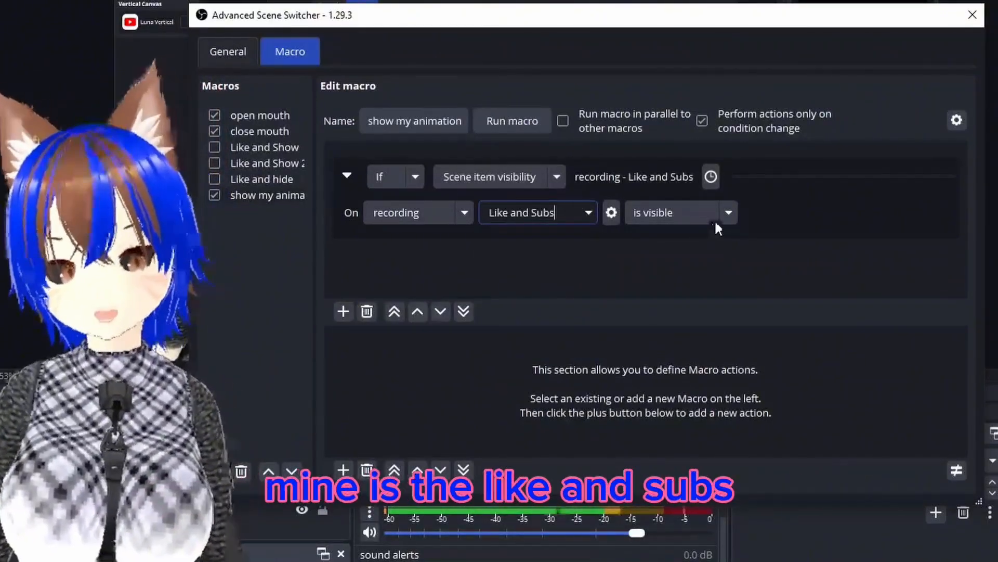
left_click(716, 217)
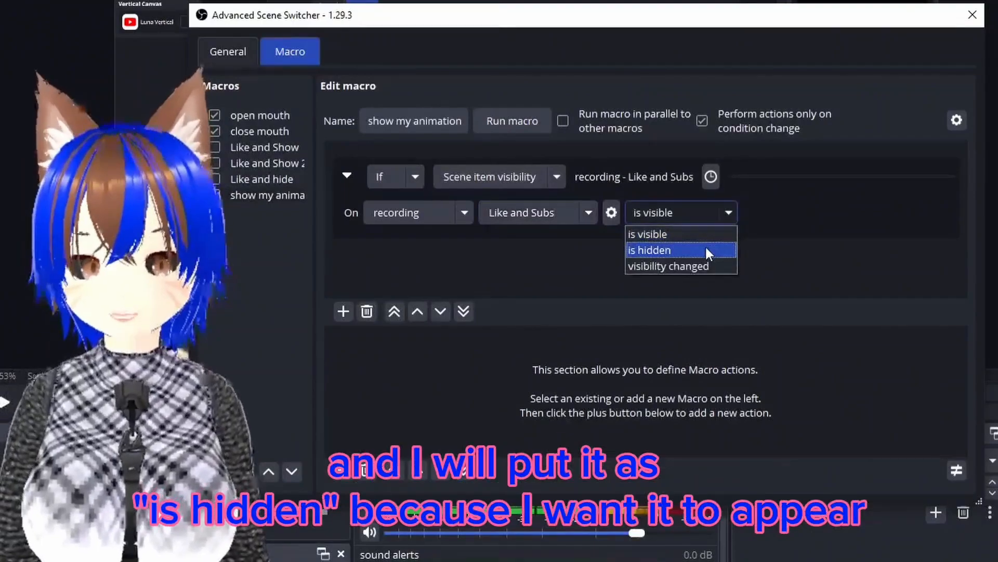
left_click(705, 250)
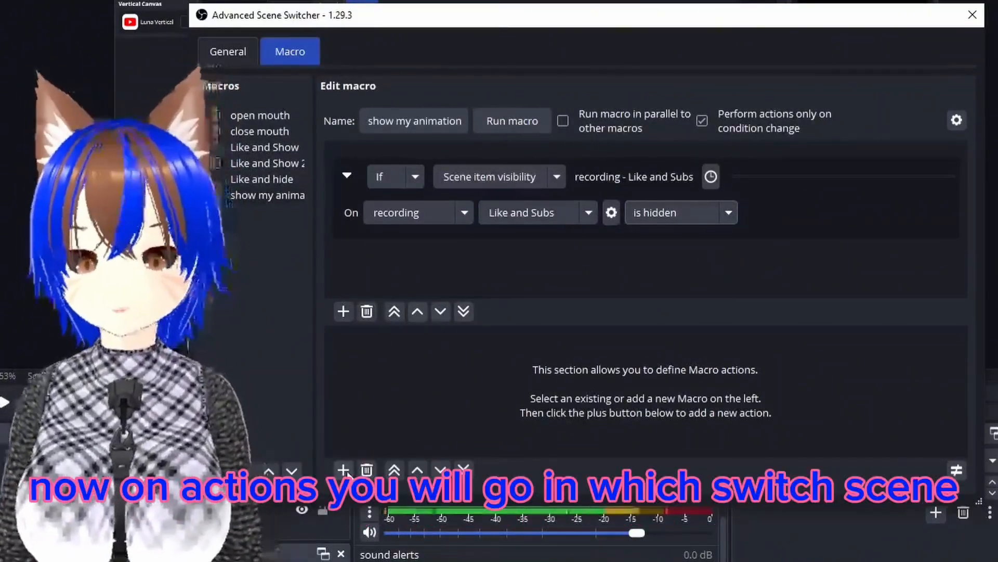
Add a Wait action to the macro with a fixed duration of 3.00 seconds
left_click(344, 470)
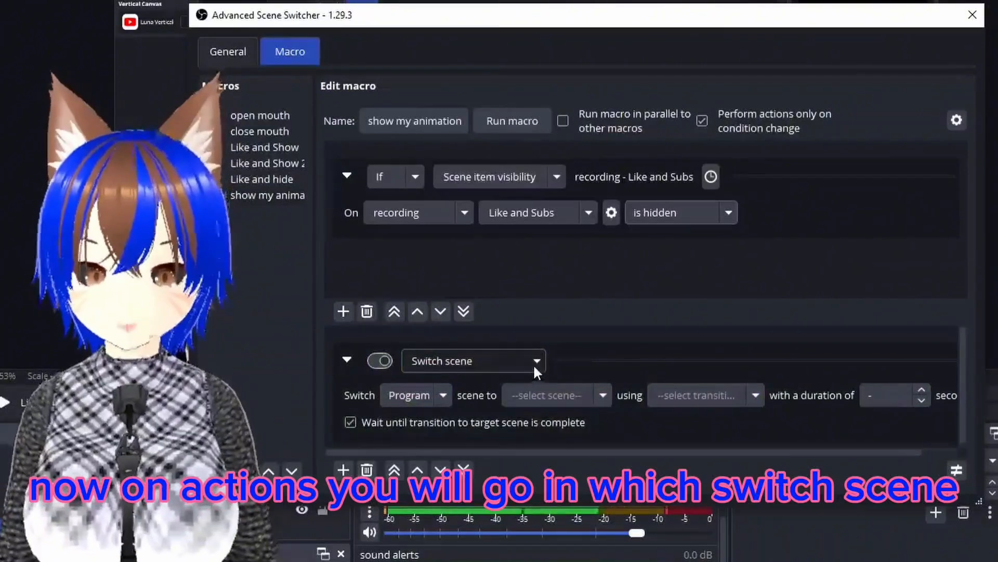
left_click(533, 363)
scroll(520, 322, "down", 3)
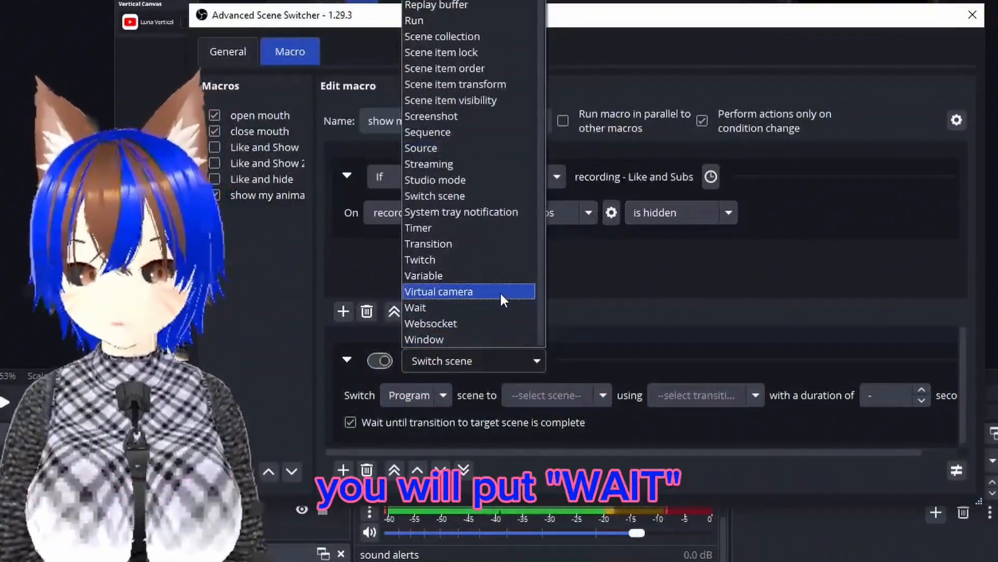
left_click(479, 307)
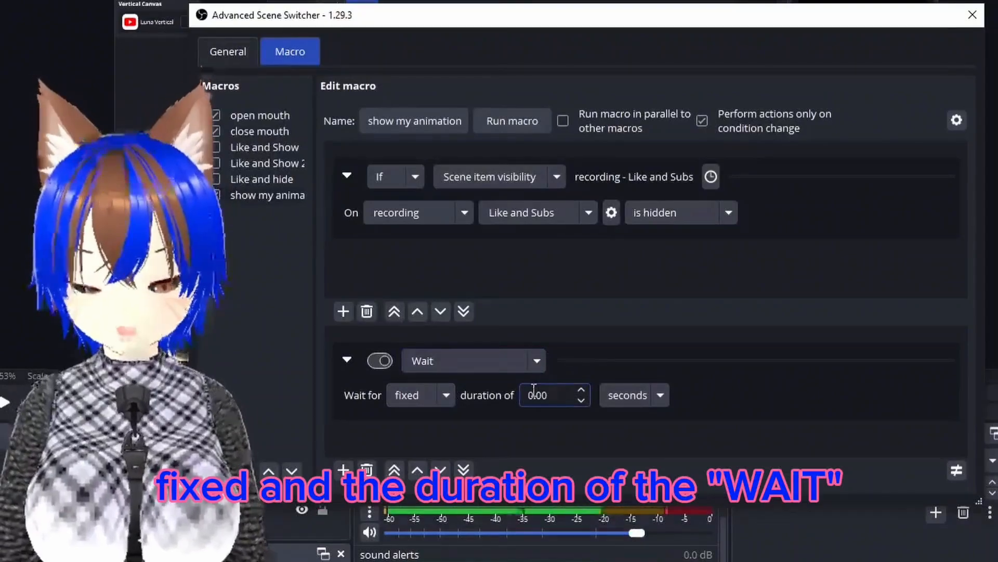
key("BackSpace")
left_click(491, 456)
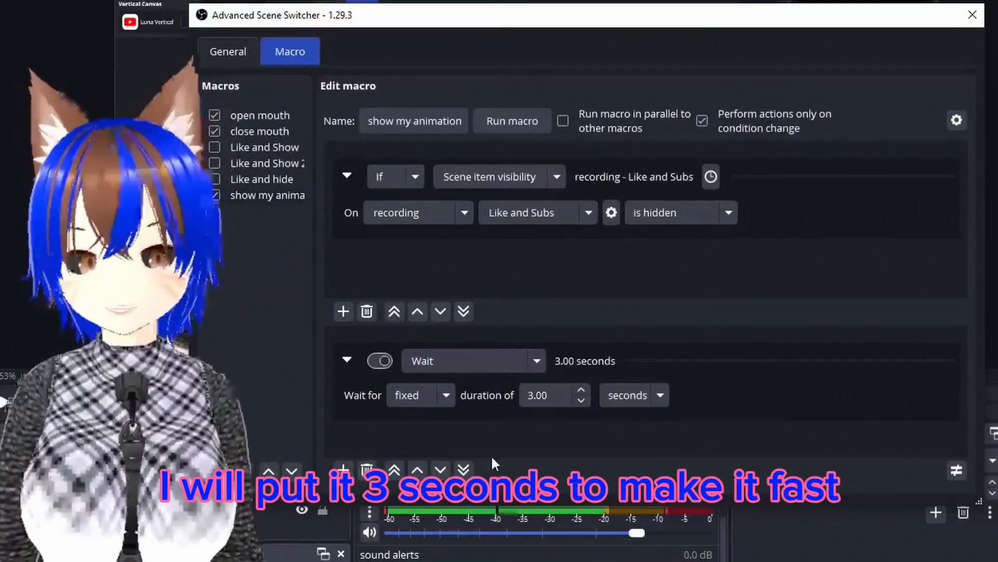
Add a second action of type Scene item visibility that shows Like and Subs on the recording scene
left_click(344, 469)
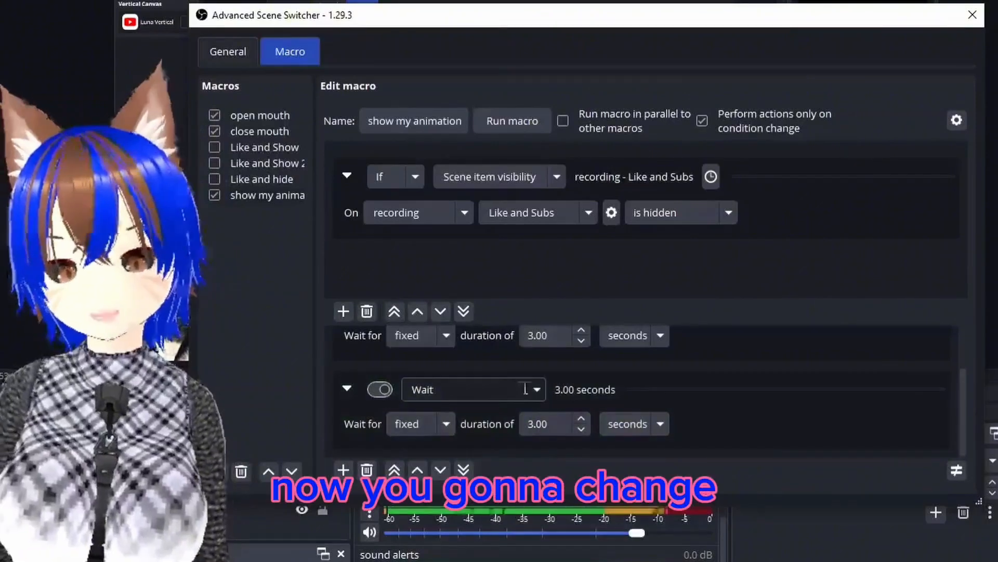
left_click(538, 388)
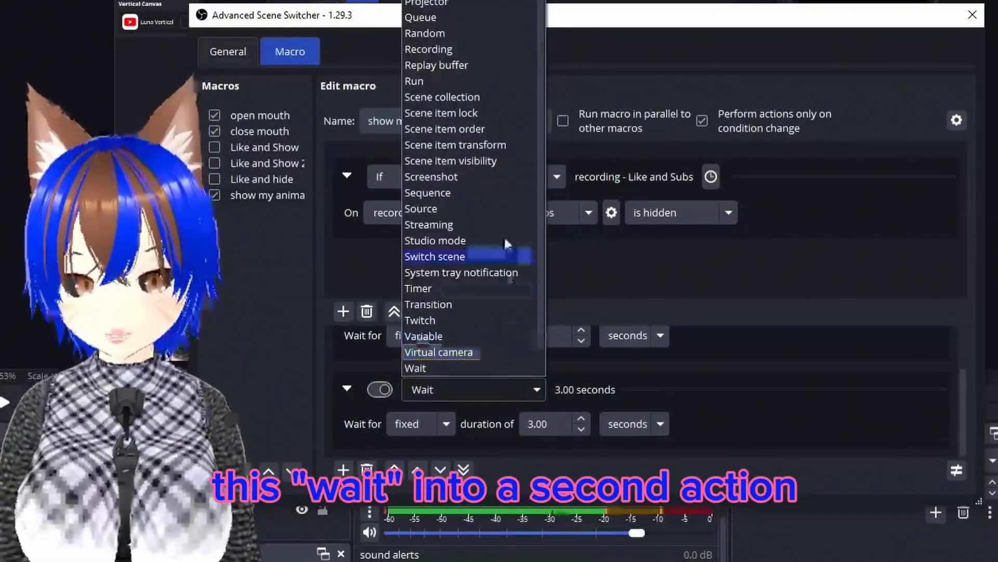
left_click(513, 166)
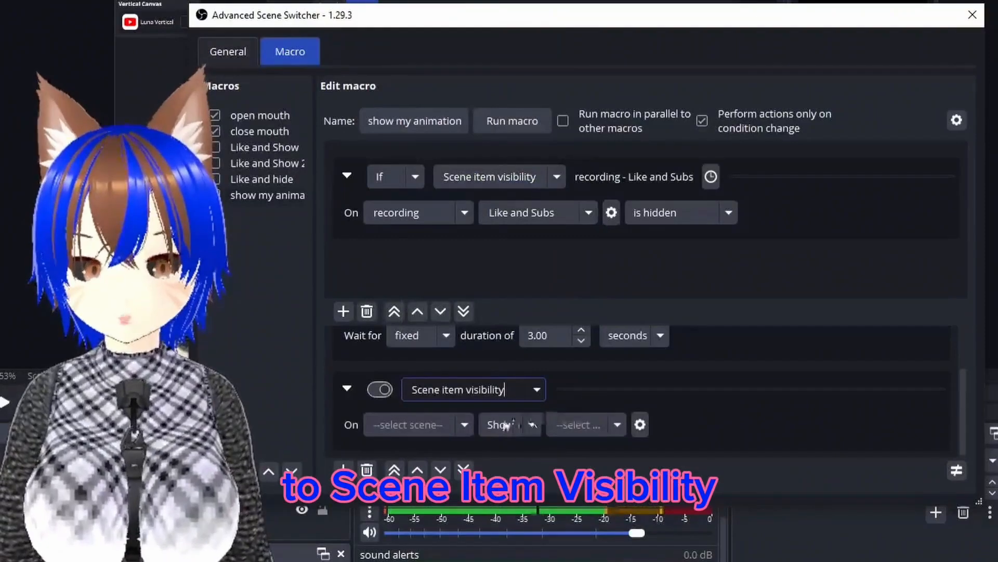
left_click(472, 424)
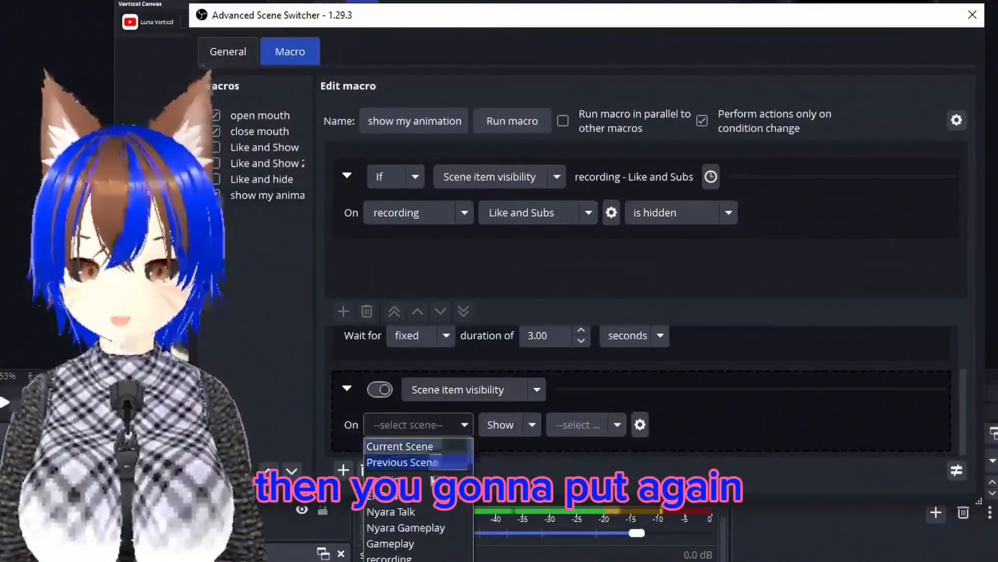
left_click(410, 557)
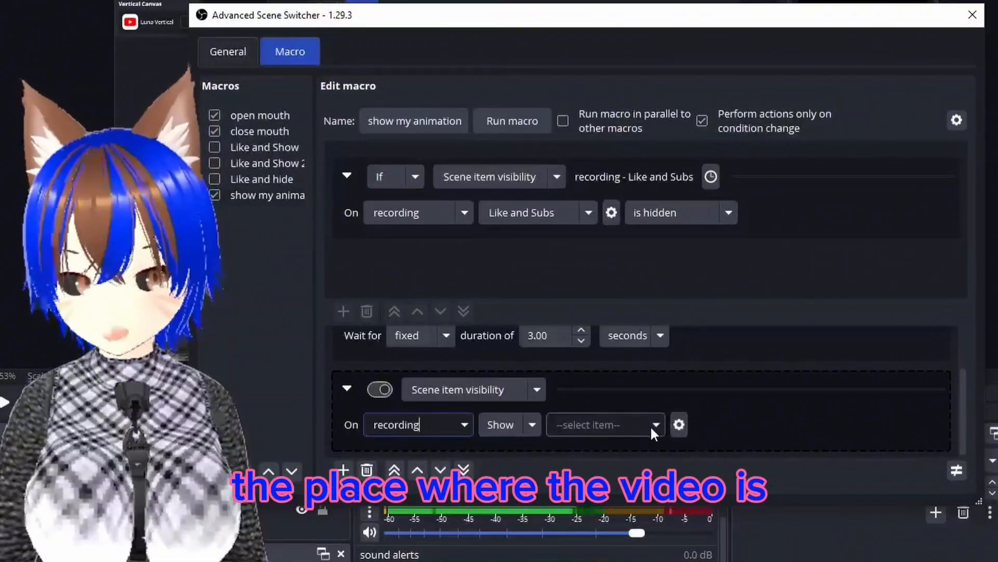
left_click(656, 428)
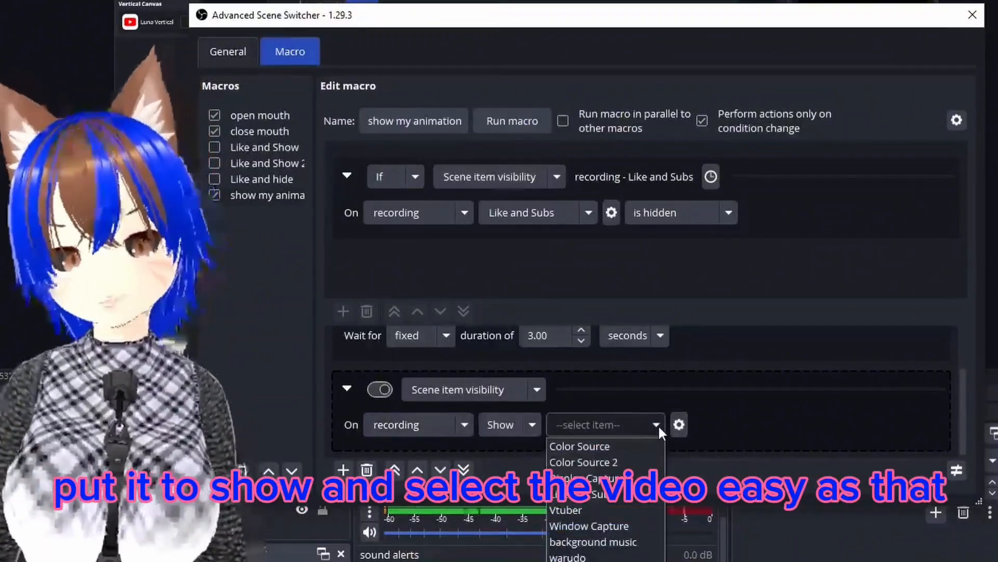
left_click(621, 493)
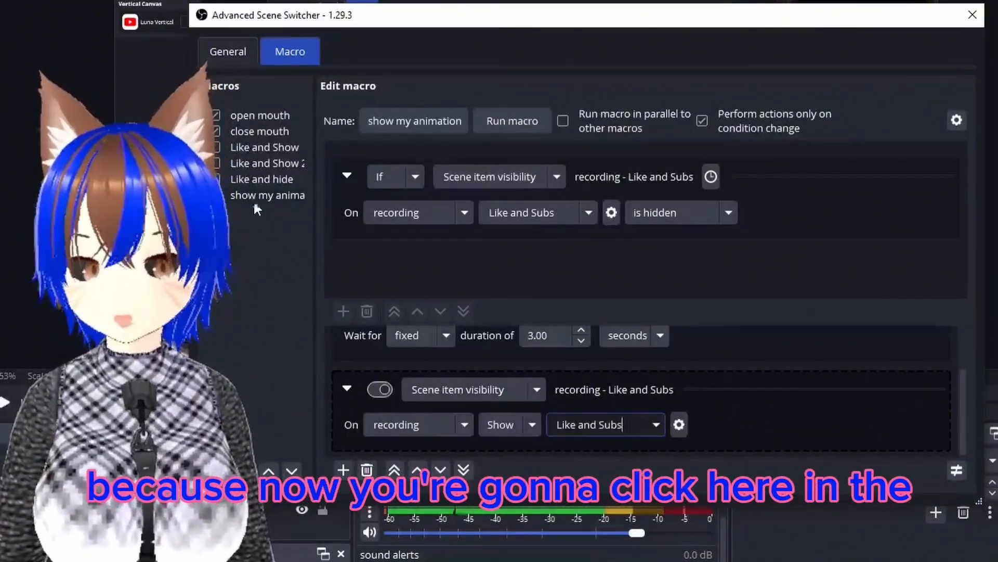
Duplicate the show my animation macro under the name "hidemy animation"
right_click(257, 198)
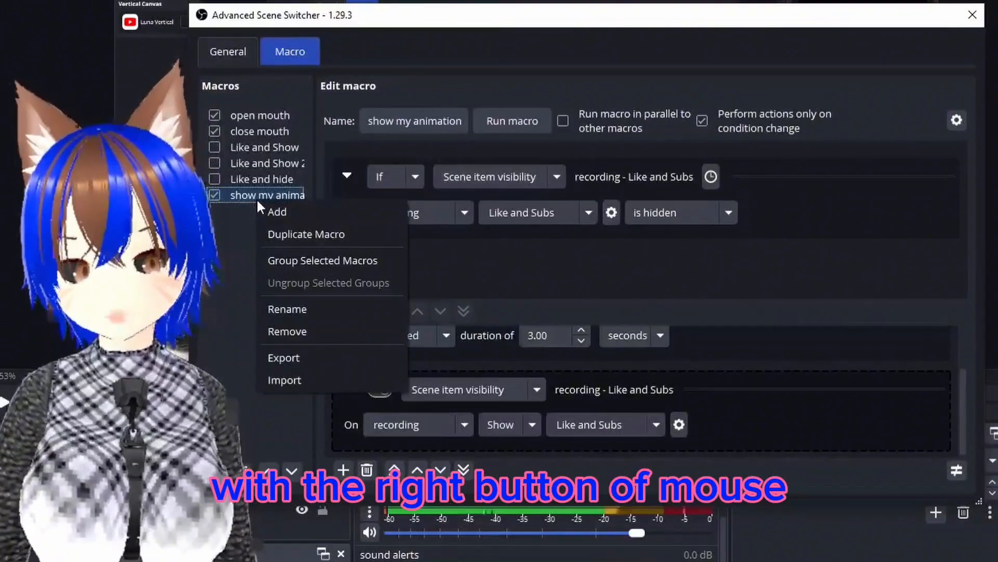
left_click(276, 232)
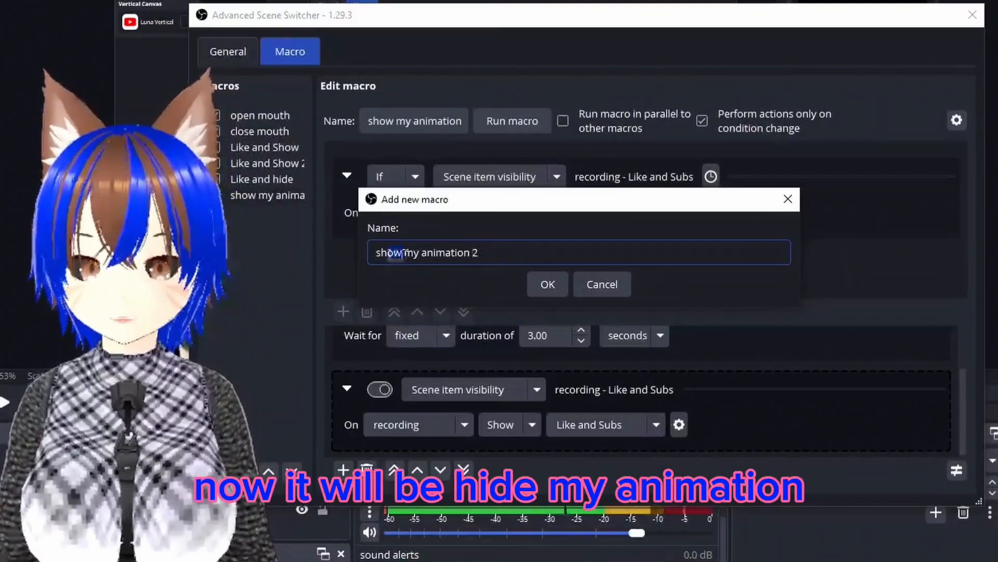
type("hidwe")
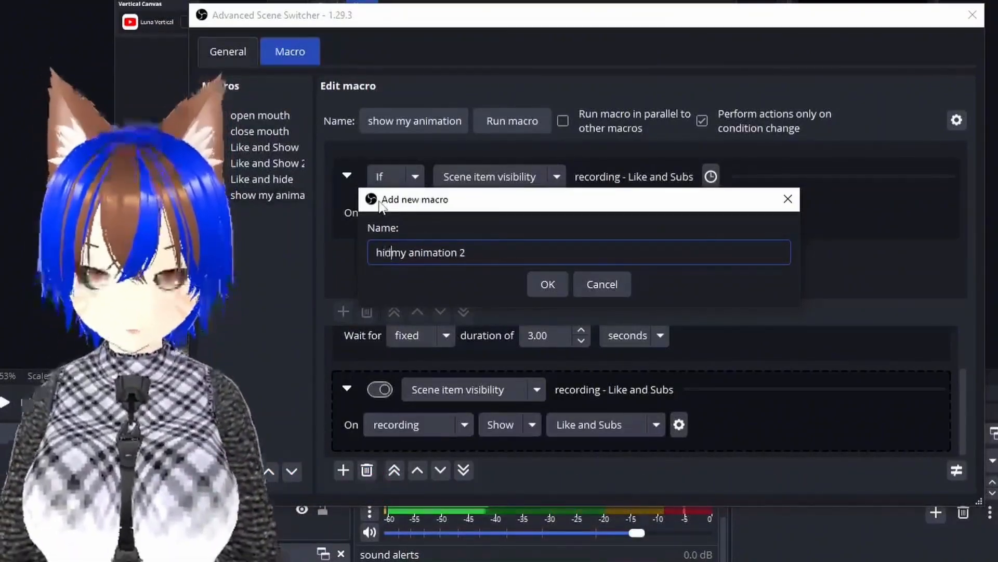
key("BackSpace")
key("BackSpace")
type("e")
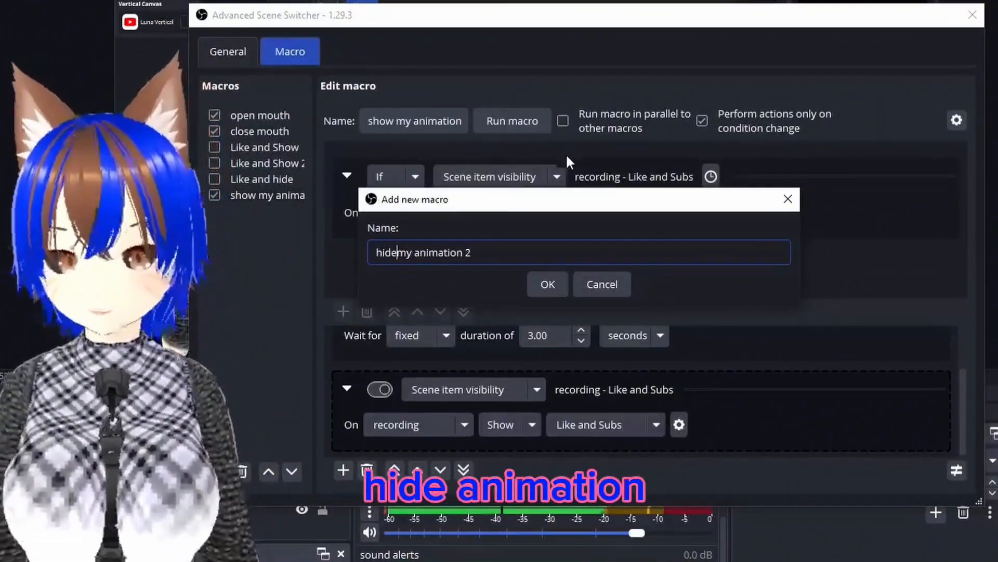
left_click(484, 247)
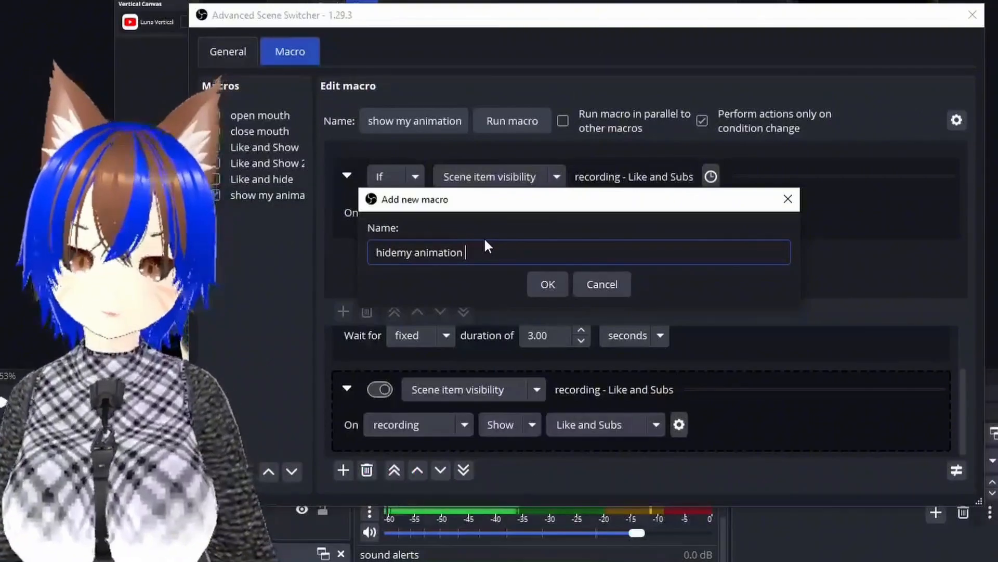
key("BackSpace")
left_click(529, 281)
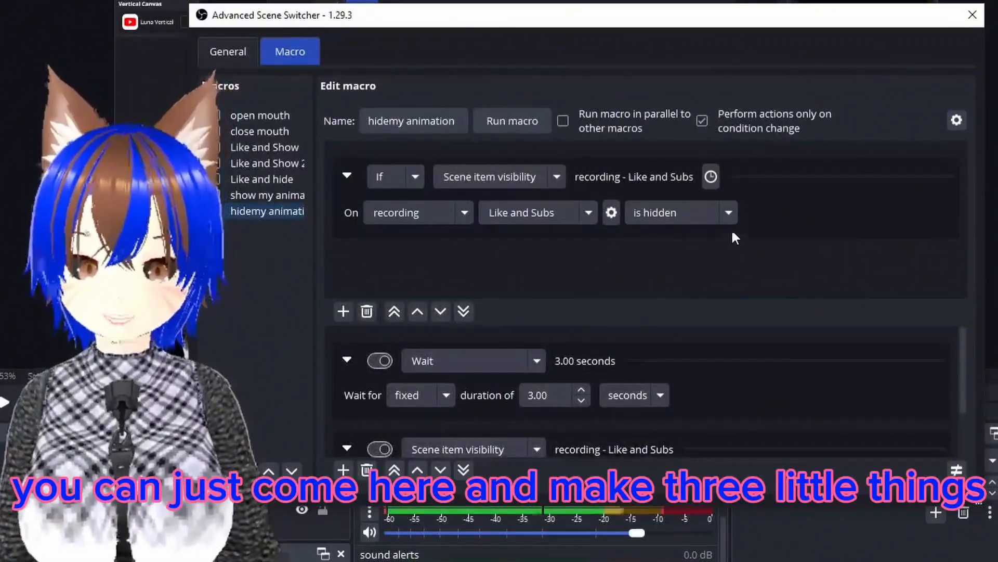
Change the duplicated macro's condition so it checks that Like and Subs is visible
left_click(719, 217)
left_click(702, 234)
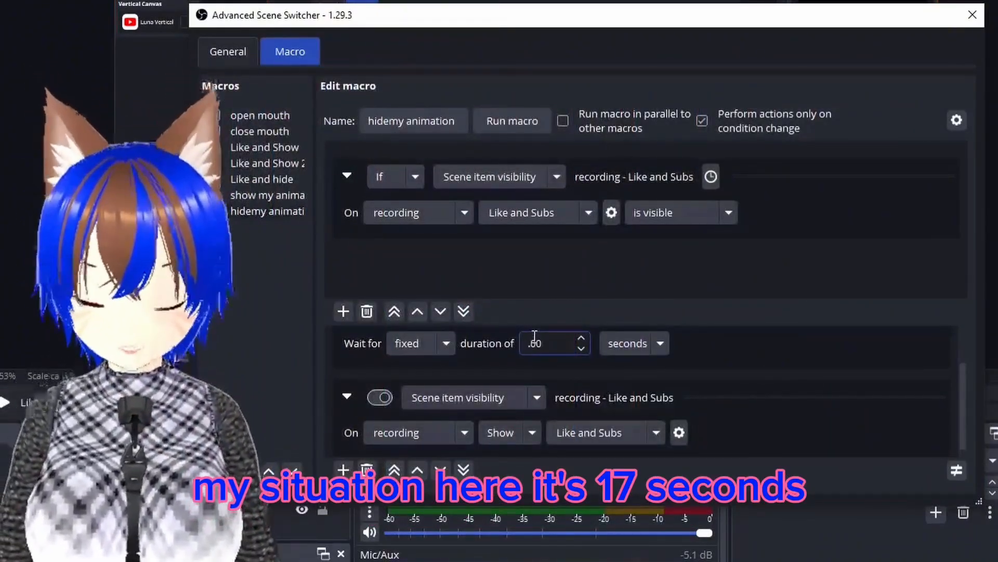
Set the duplicated macro's wait to 17 seconds and its scene item visibility action to Hide
type("17")
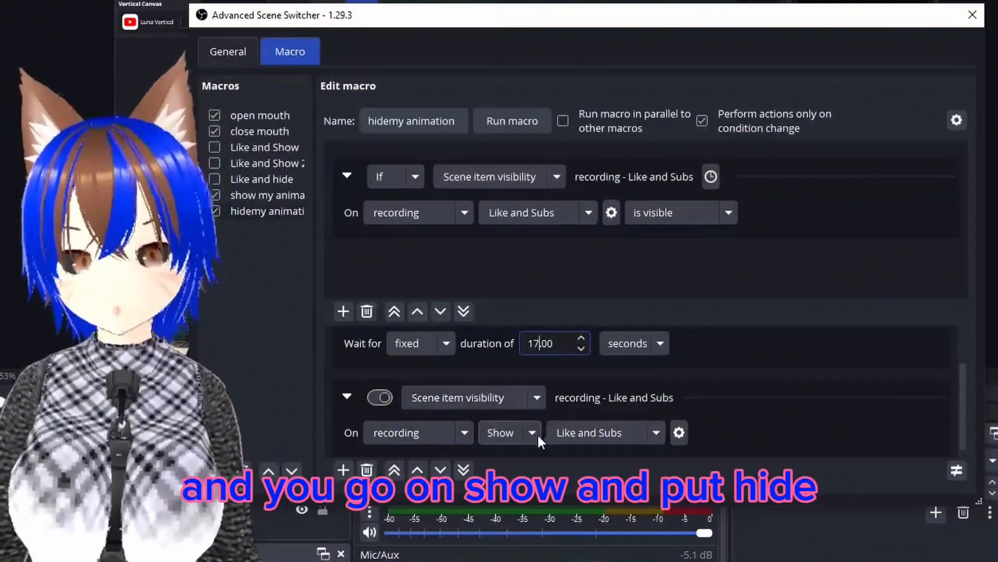
left_click(523, 433)
left_click(515, 469)
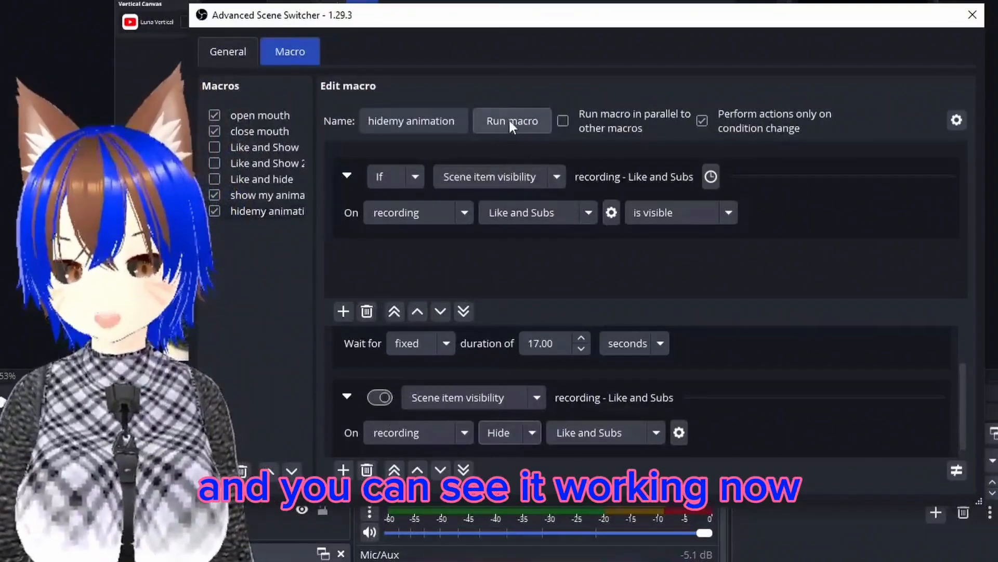
Run the hidemy animation and show my animation macros, and close the Advanced Scene Switcher
left_click(509, 117)
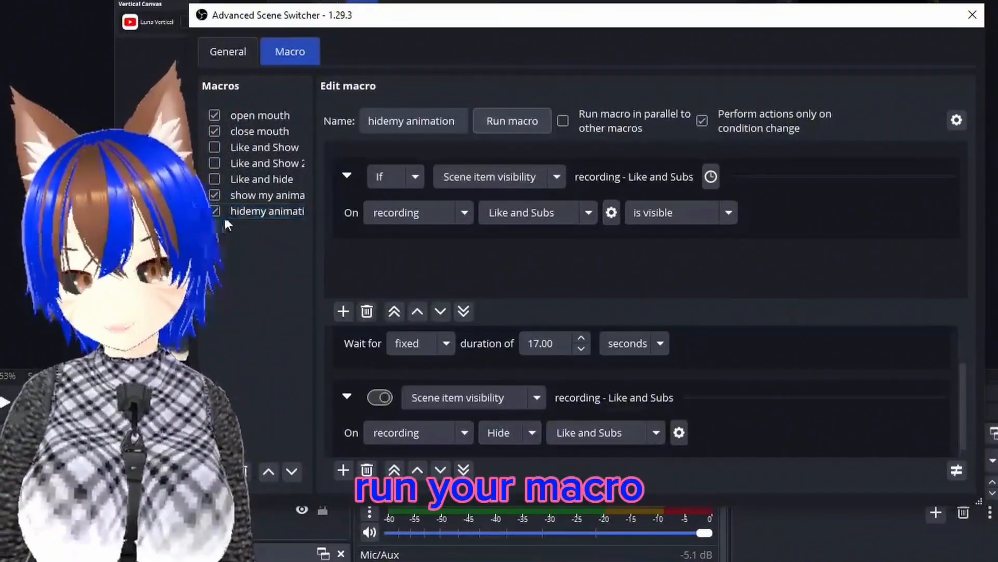
left_click(304, 197)
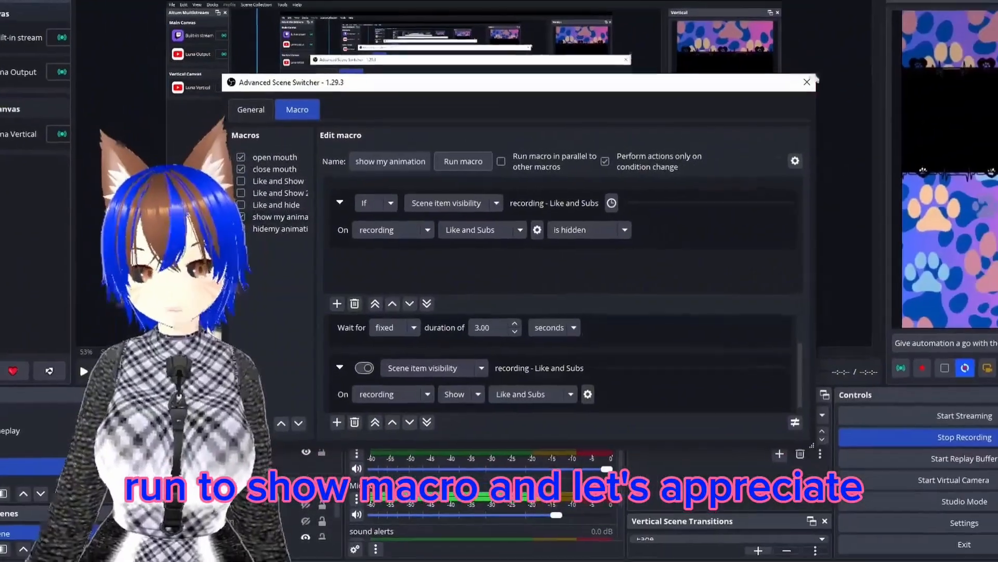
left_click(937, 30)
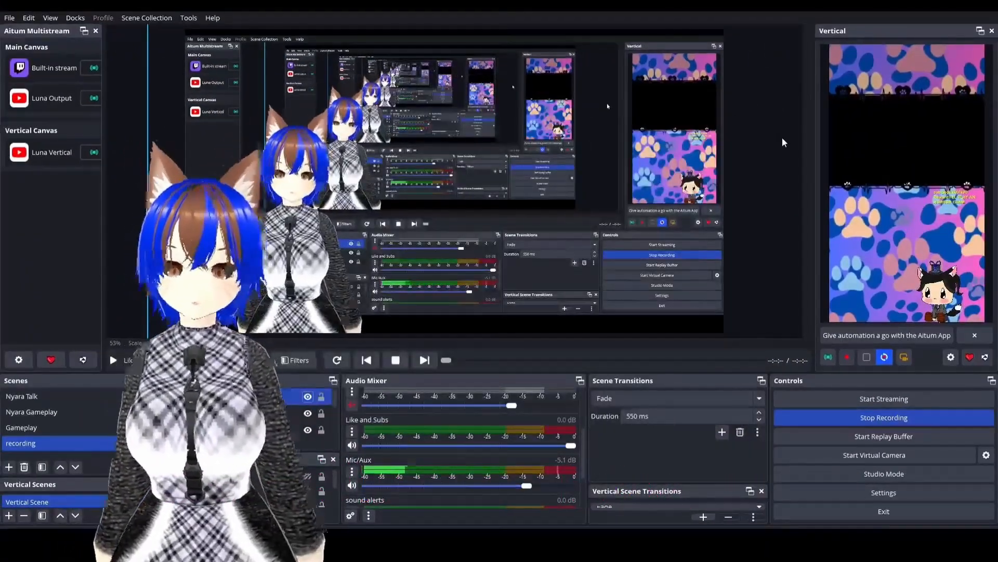